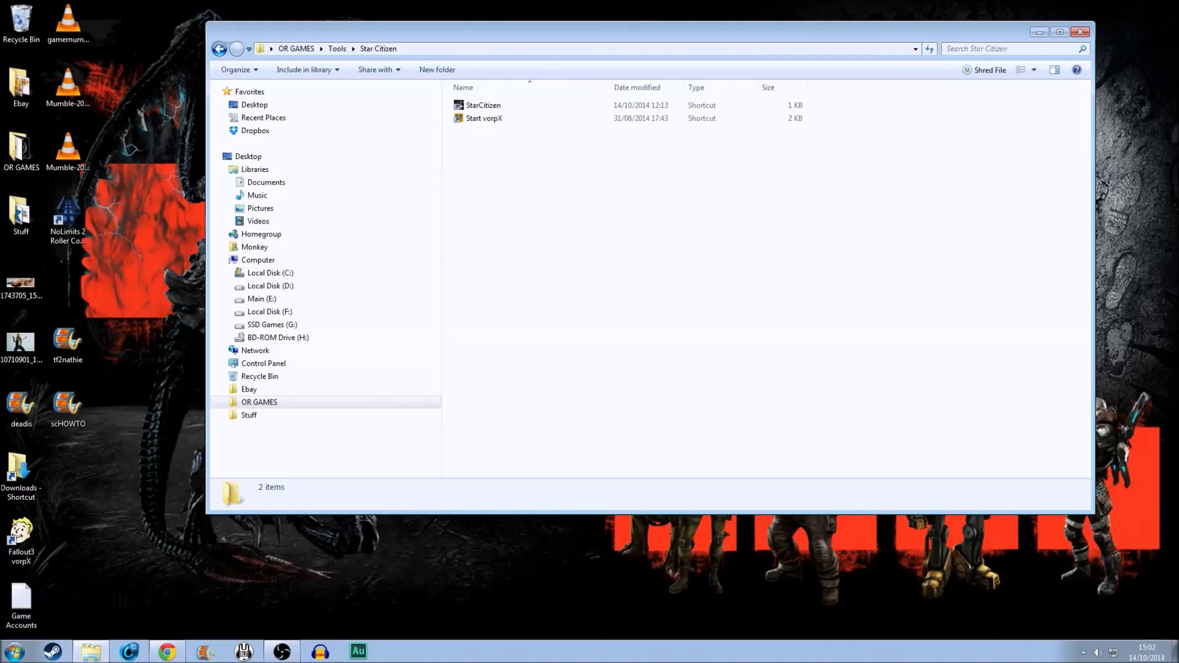
Step: Check that the Rift display mode is set to Extend Desktop to the HMD, and close the dialog
{"action": "left_click_drag", "start_coordinate": [614, 31], "coordinate": [685, 65]}
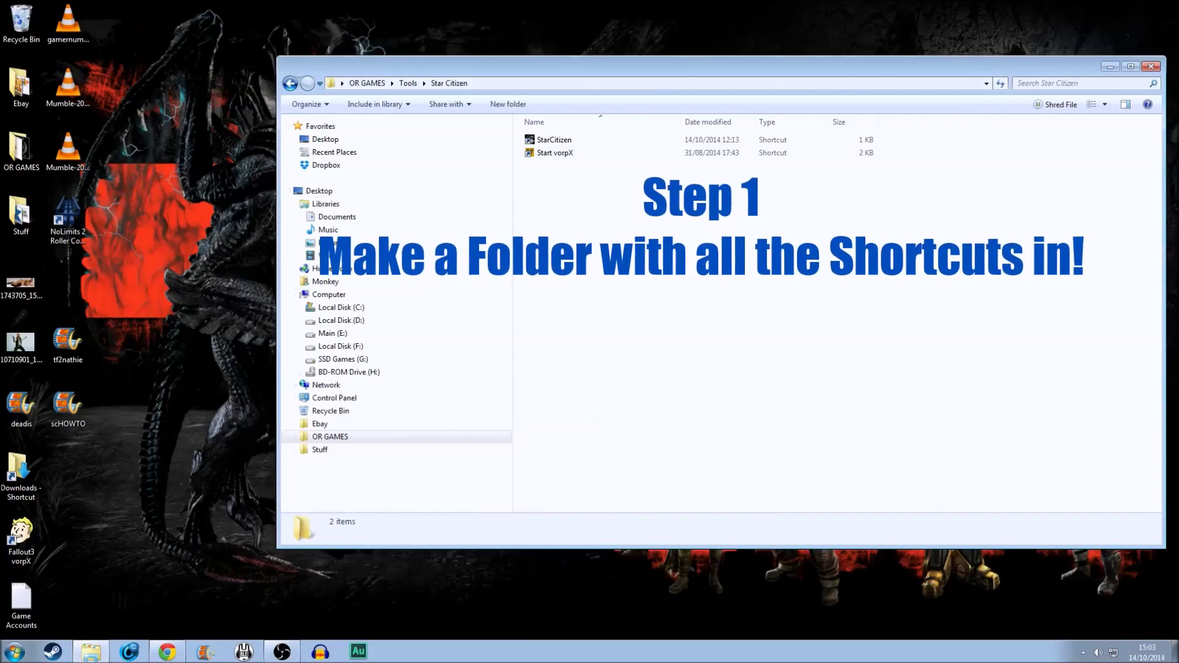
{"action": "left_click", "coordinate": [1084, 652]}
{"action": "right_click", "coordinate": [1062, 579]}
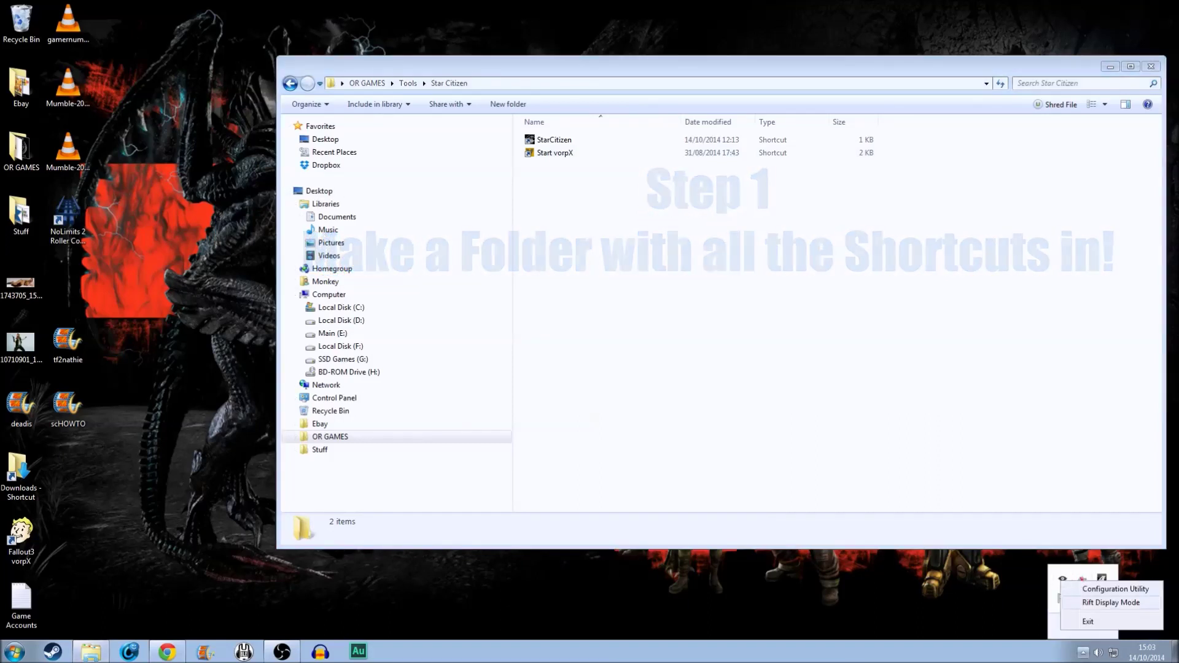
{"action": "left_click", "coordinate": [1110, 603]}
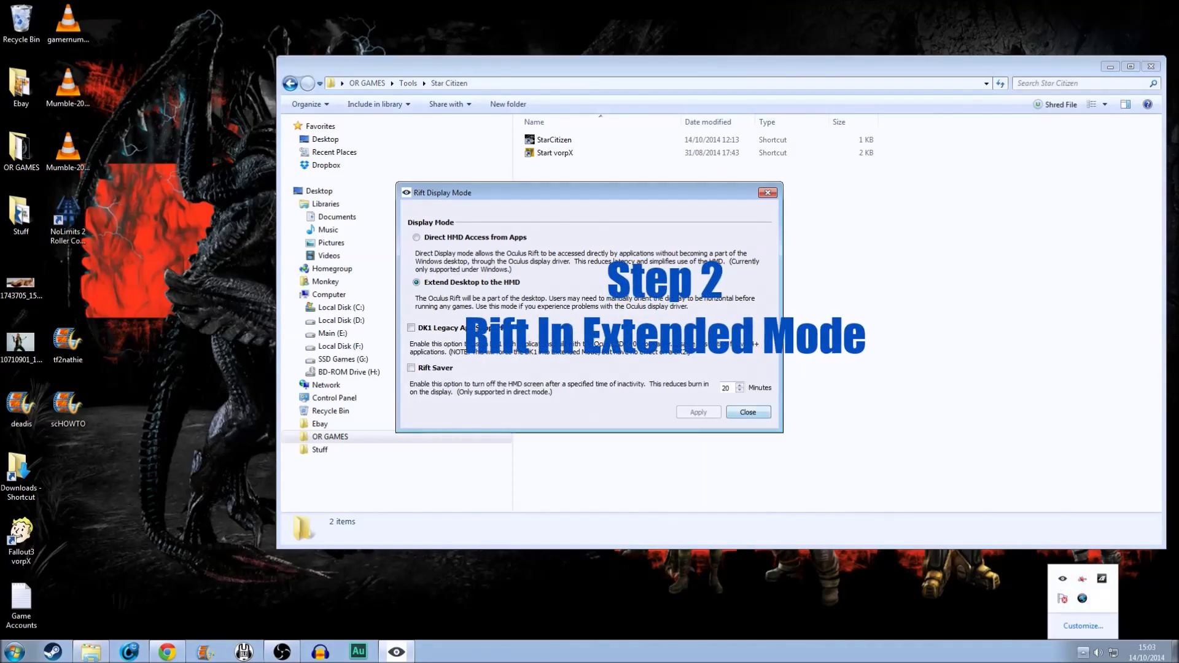
{"action": "left_click", "coordinate": [748, 412]}
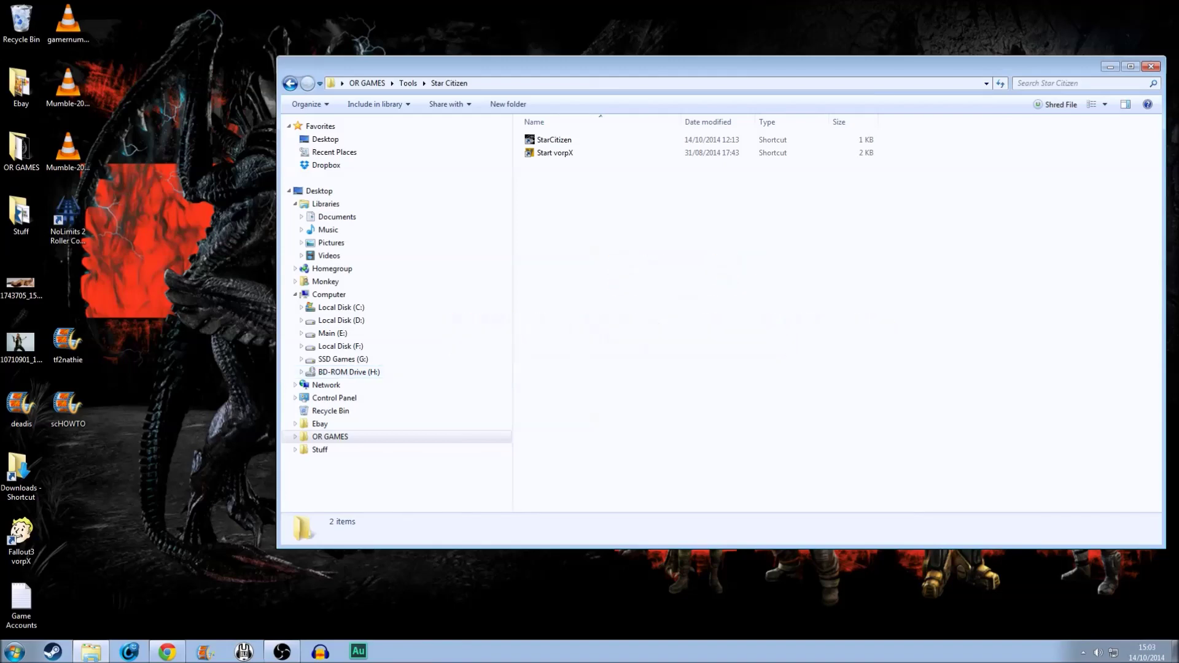
Step: Start vorpX from the Star Citizen shortcut folder and open its configuration
{"action": "double_click", "coordinate": [555, 153]}
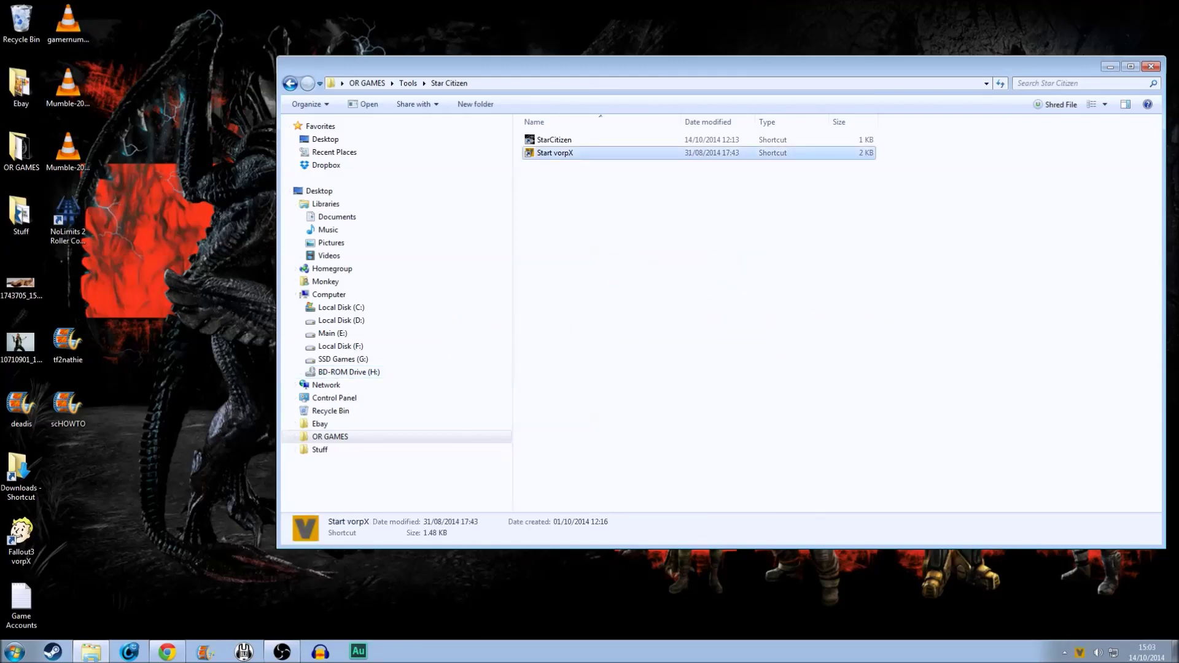
{"action": "right_click", "coordinate": [1080, 652]}
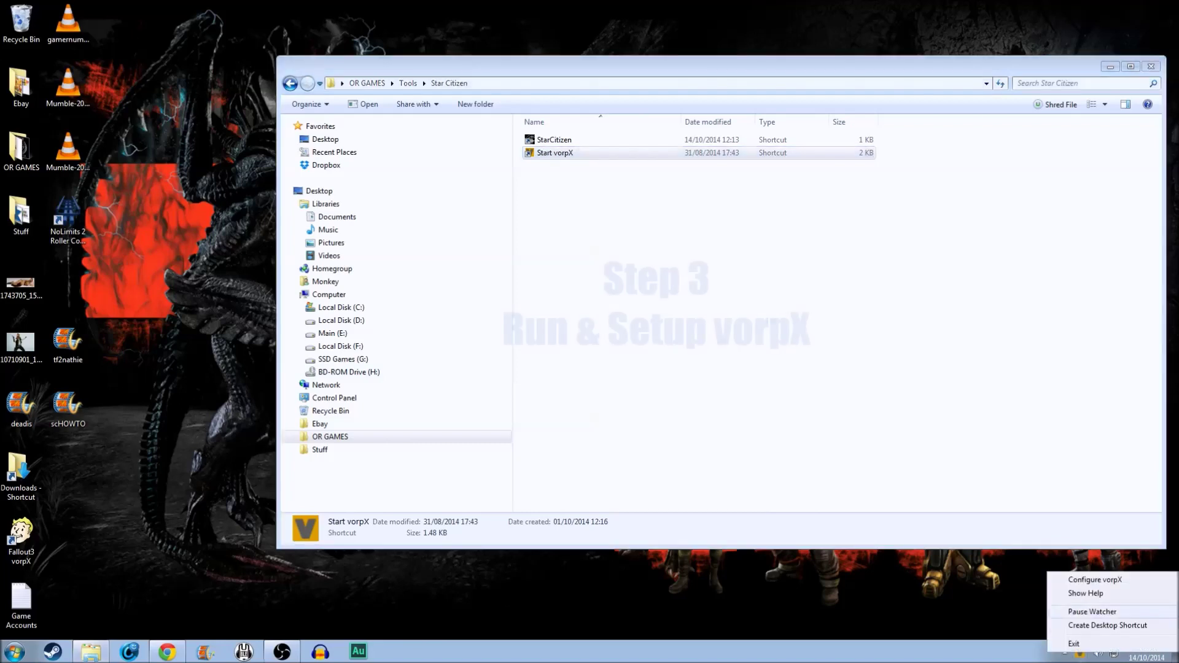
{"action": "left_click", "coordinate": [1095, 579]}
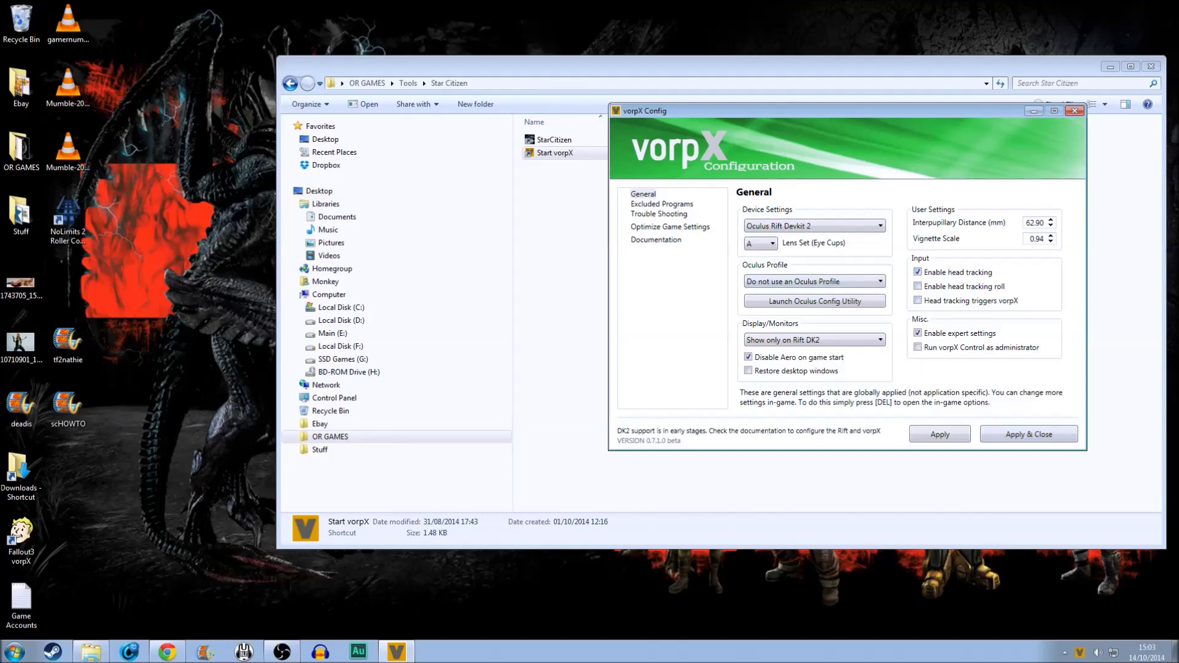
Step: Review the Excluded Programs list and the General settings of vorpX, and apply and close the configuration
{"action": "left_click", "coordinate": [675, 204]}
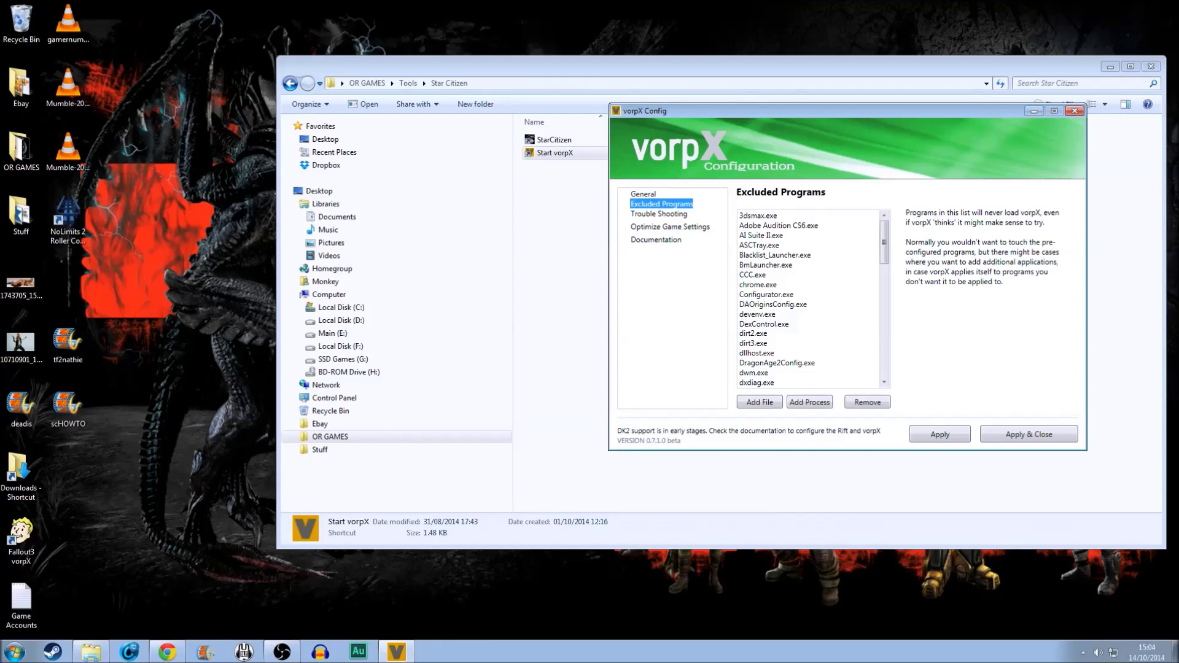
{"action": "left_click", "coordinate": [644, 193]}
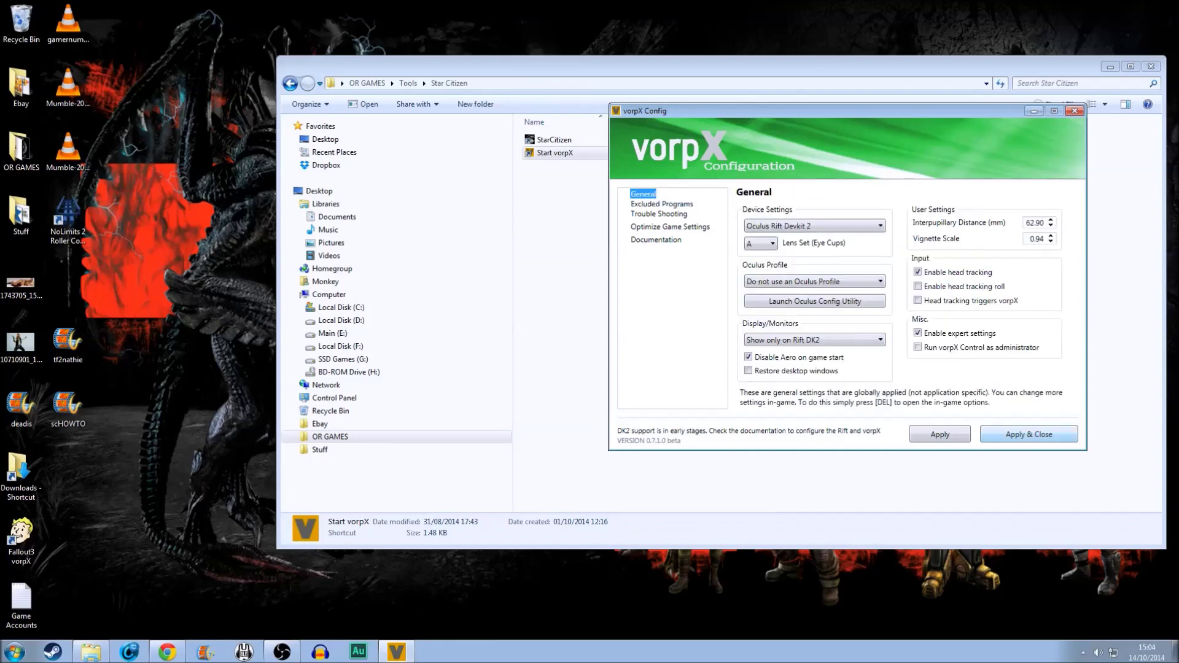
{"action": "left_click", "coordinate": [1028, 434]}
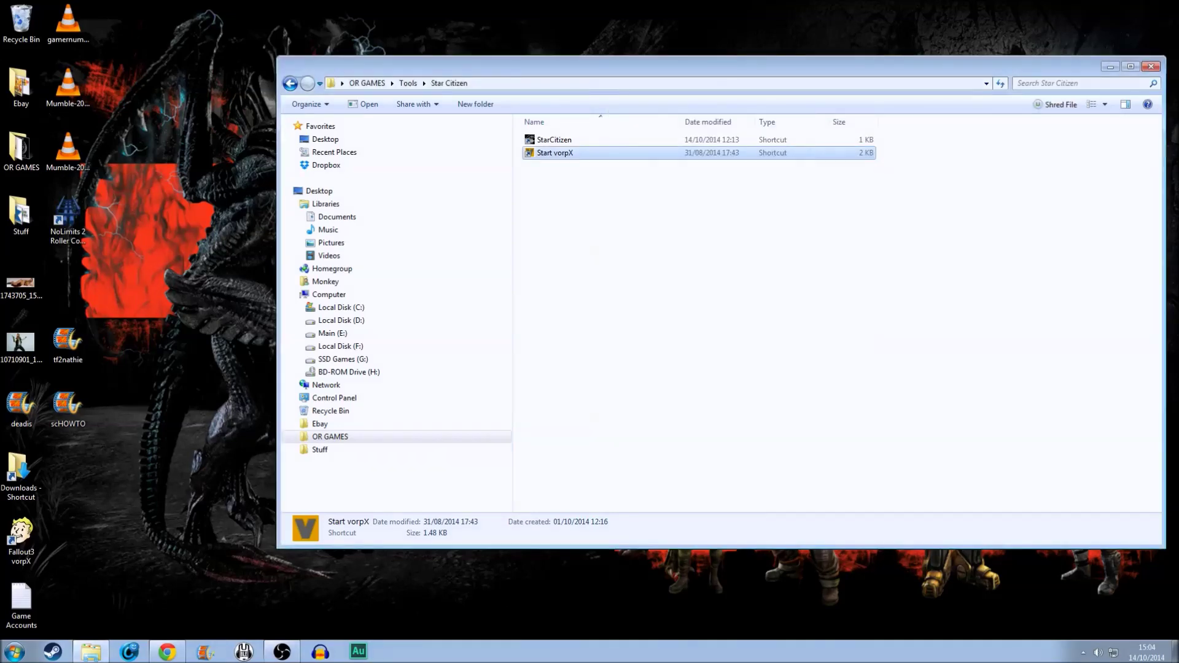
Step: Make the Rift DK2 the main display in the Windows screen resolution settings
{"action": "right_click", "coordinate": [701, 585]}
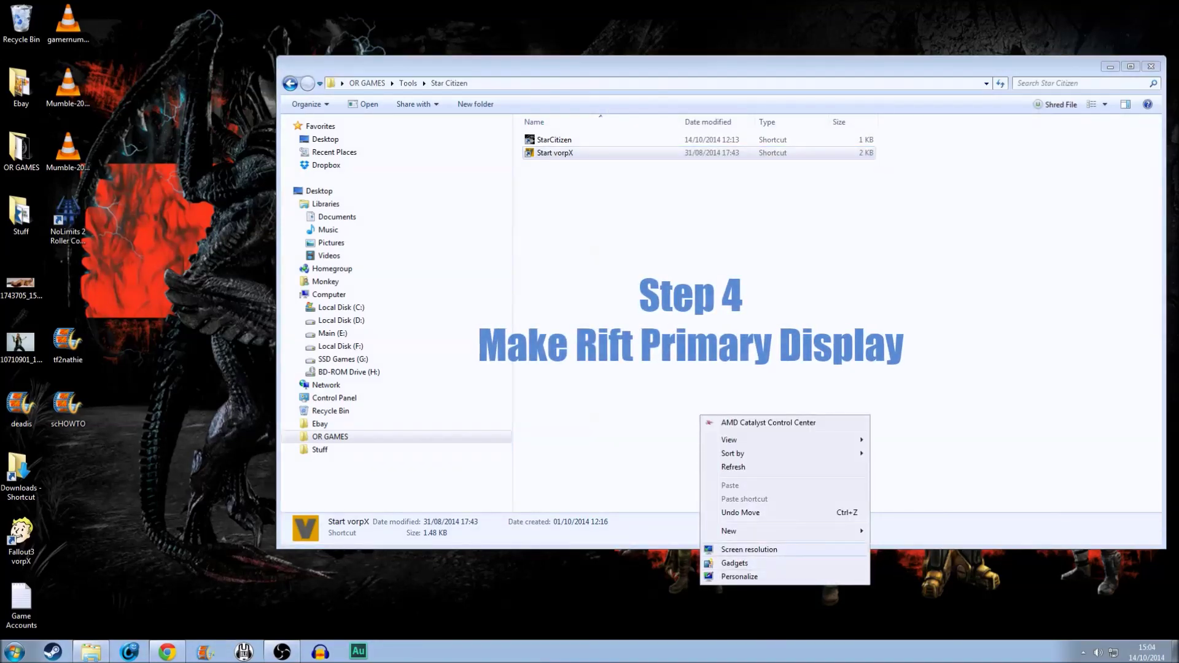
{"action": "left_click", "coordinate": [749, 550]}
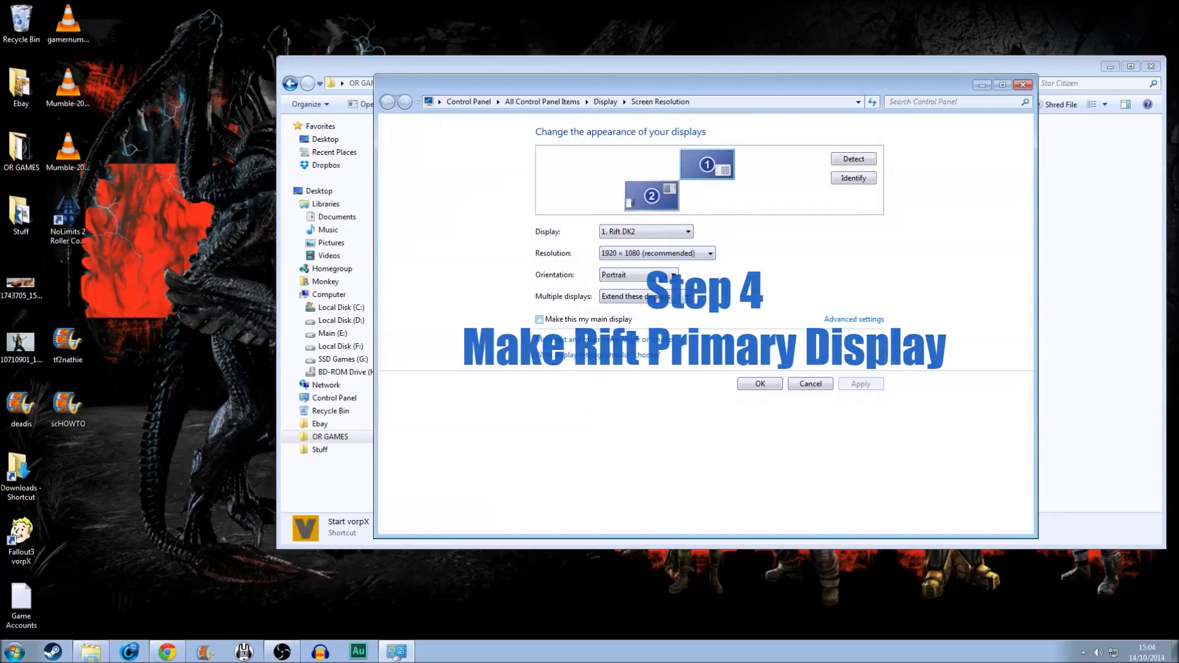
{"action": "left_click", "coordinate": [539, 320]}
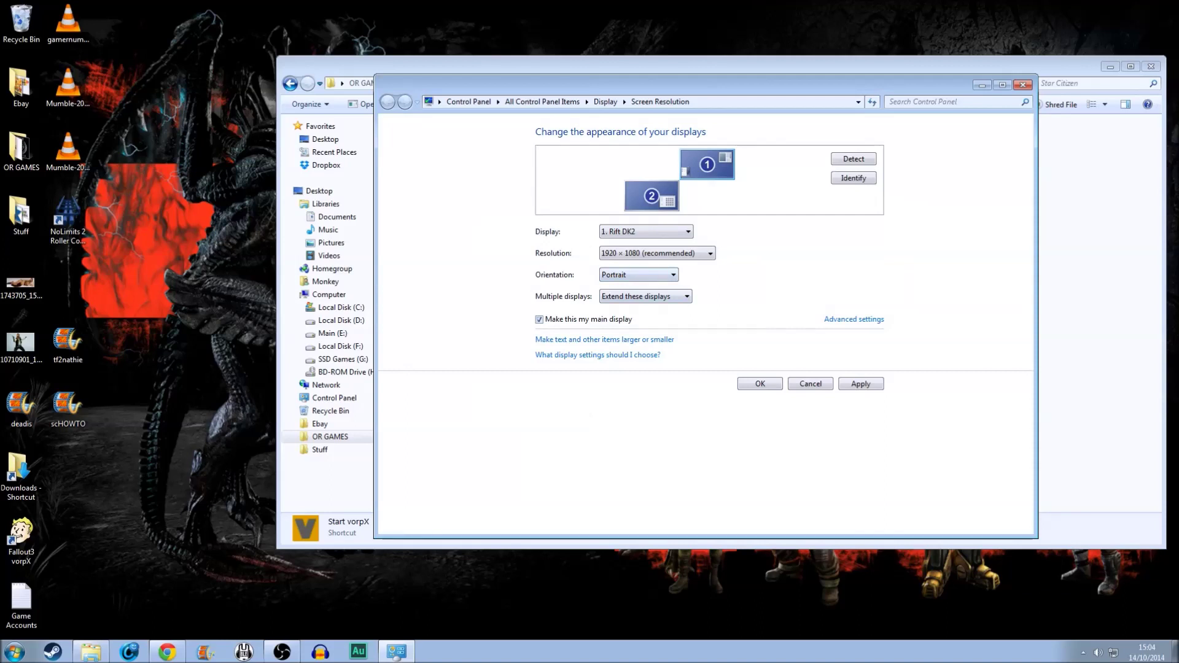
Step: Try the Landscape orientation for the Rift DK2 display and return it to Portrait
{"action": "left_click", "coordinate": [638, 275]}
{"action": "left_click", "coordinate": [638, 285]}
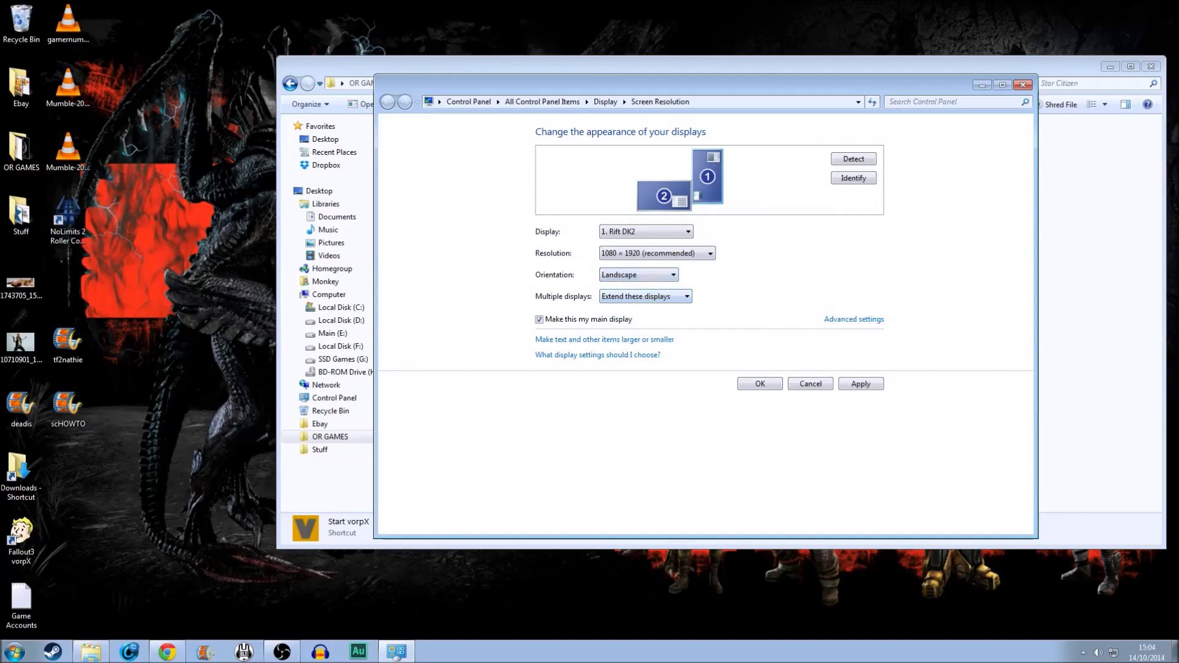
{"action": "left_click", "coordinate": [639, 275]}
{"action": "left_click", "coordinate": [633, 296]}
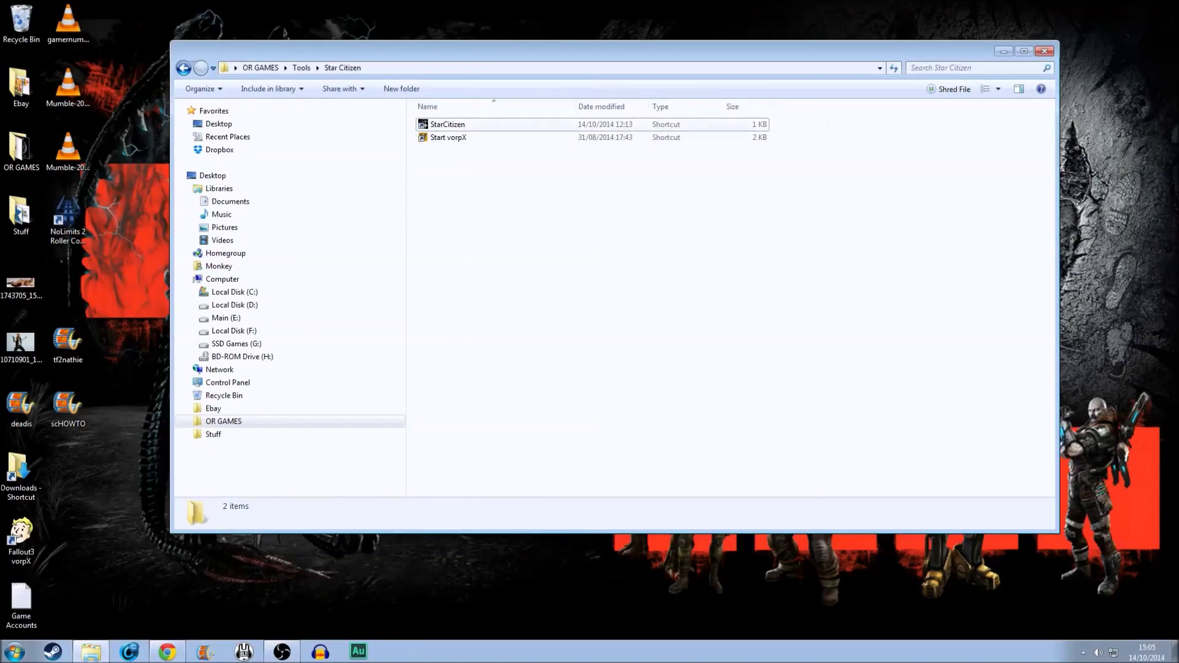
Step: Launch Star Citizen and adjust the interpupillary distance on the Display page of the in-game vorpX settings
{"action": "left_click", "coordinate": [447, 124]}
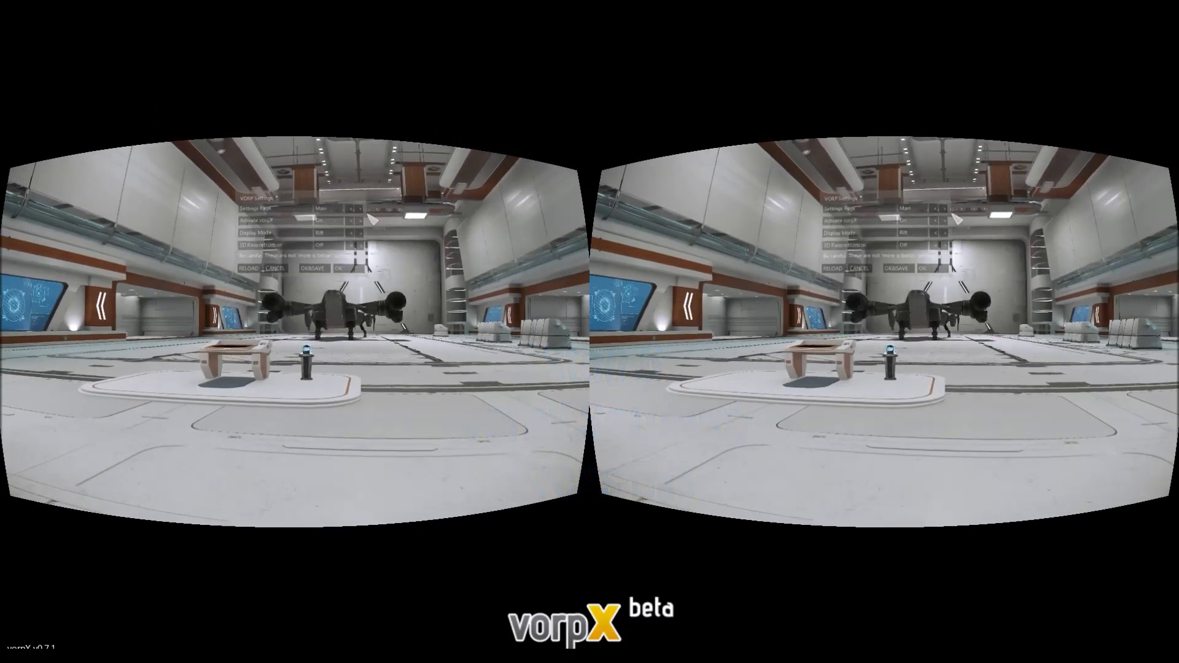
{"action": "left_click", "coordinate": [364, 213]}
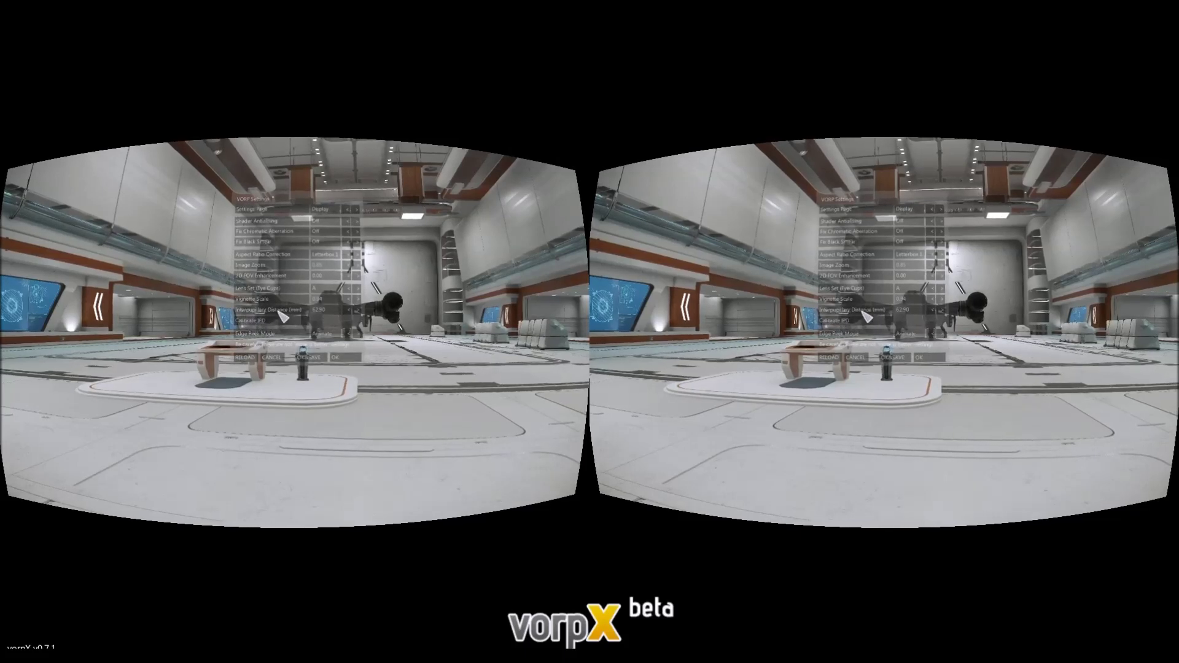
{"action": "left_click", "coordinate": [355, 310]}
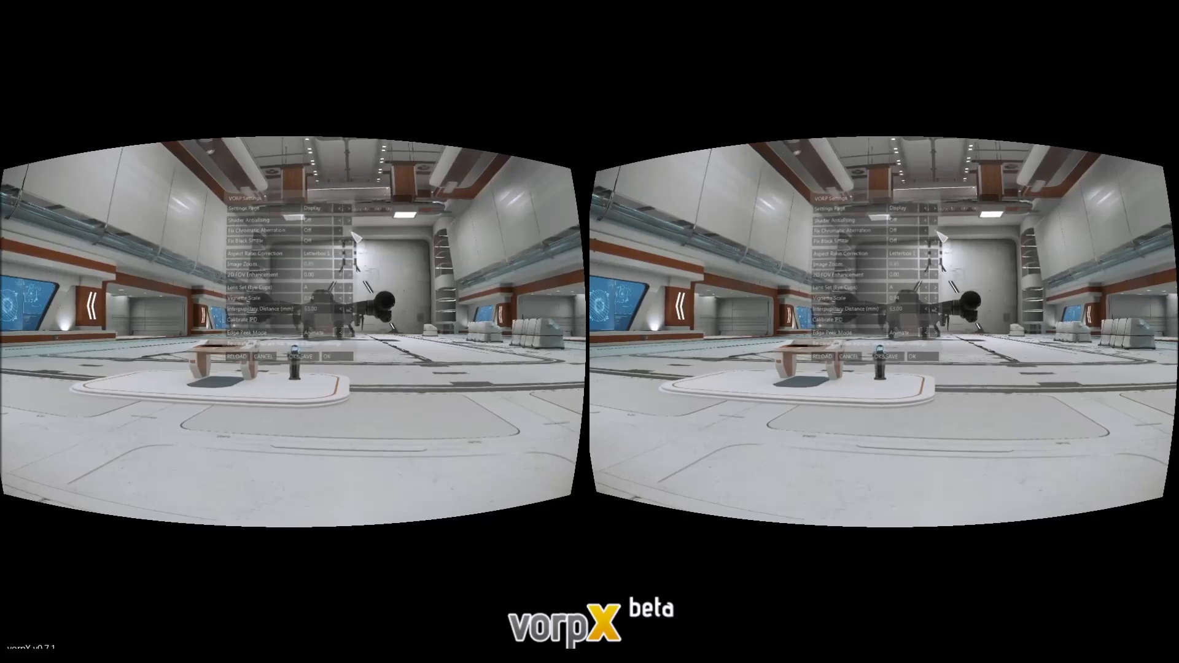
Step: Toggle the chromatic aberration fix to compare the image, and restore its previous setting
{"action": "left_click", "coordinate": [349, 230]}
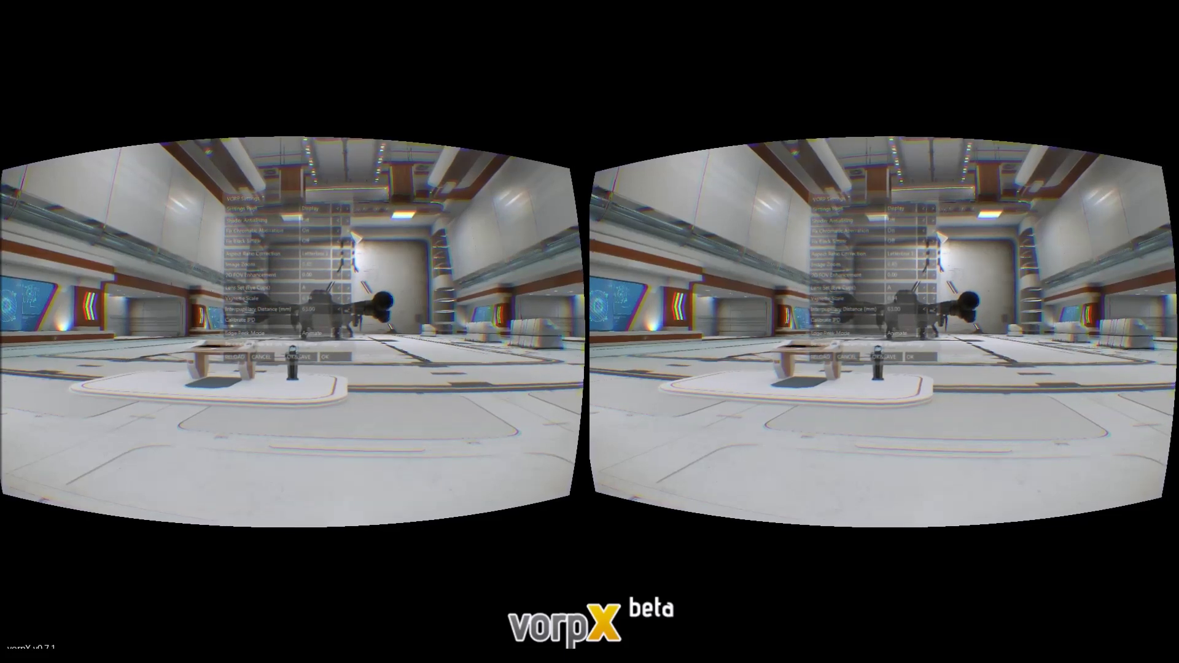
{"action": "left_click", "coordinate": [346, 231]}
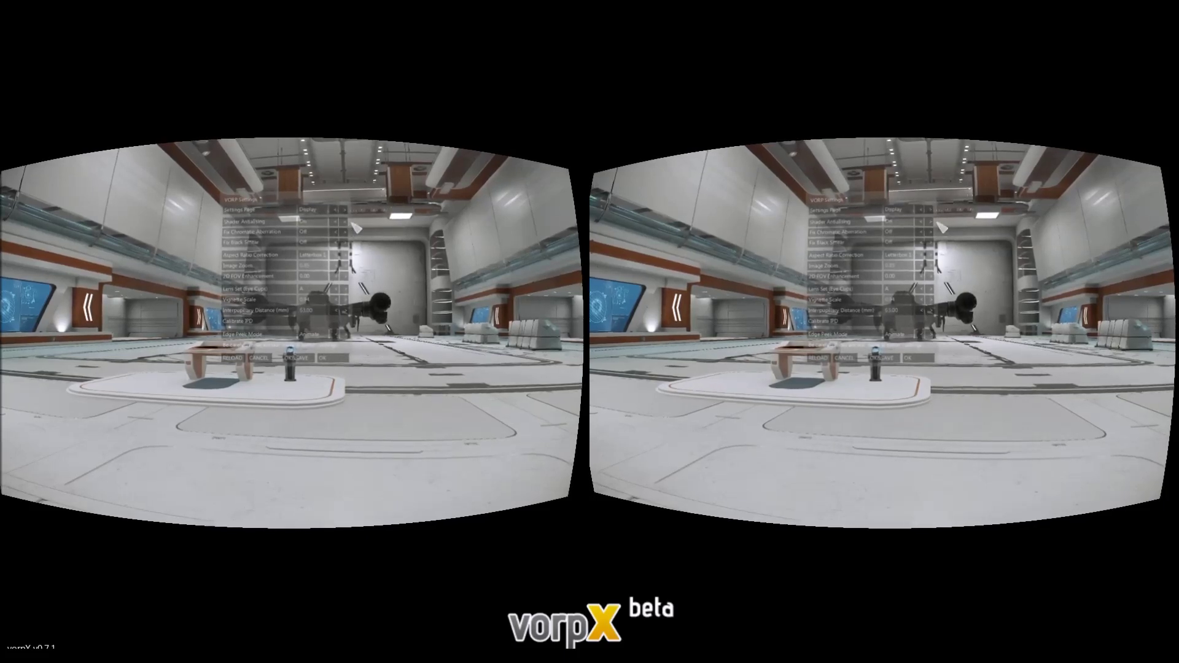
Step: Adjust the head tracking sensitivity and lower the head tracking smoothing on the vorpX Input page, and save and close the in-game settings
{"action": "left_click", "coordinate": [348, 211]}
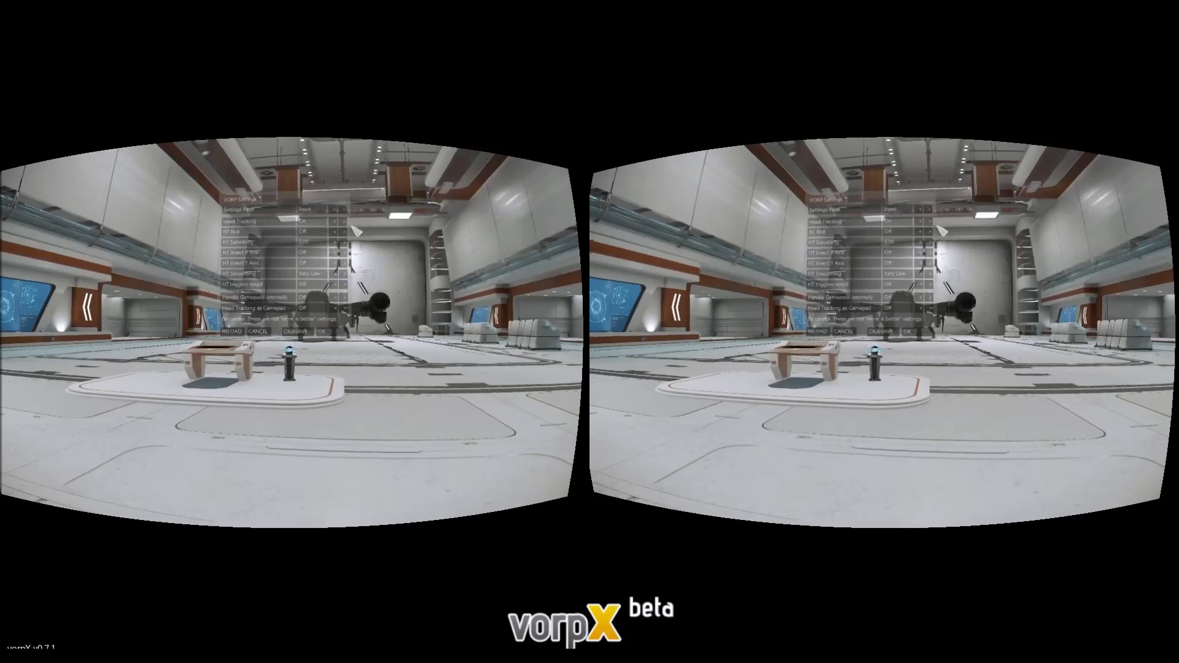
{"action": "left_click", "coordinate": [343, 222]}
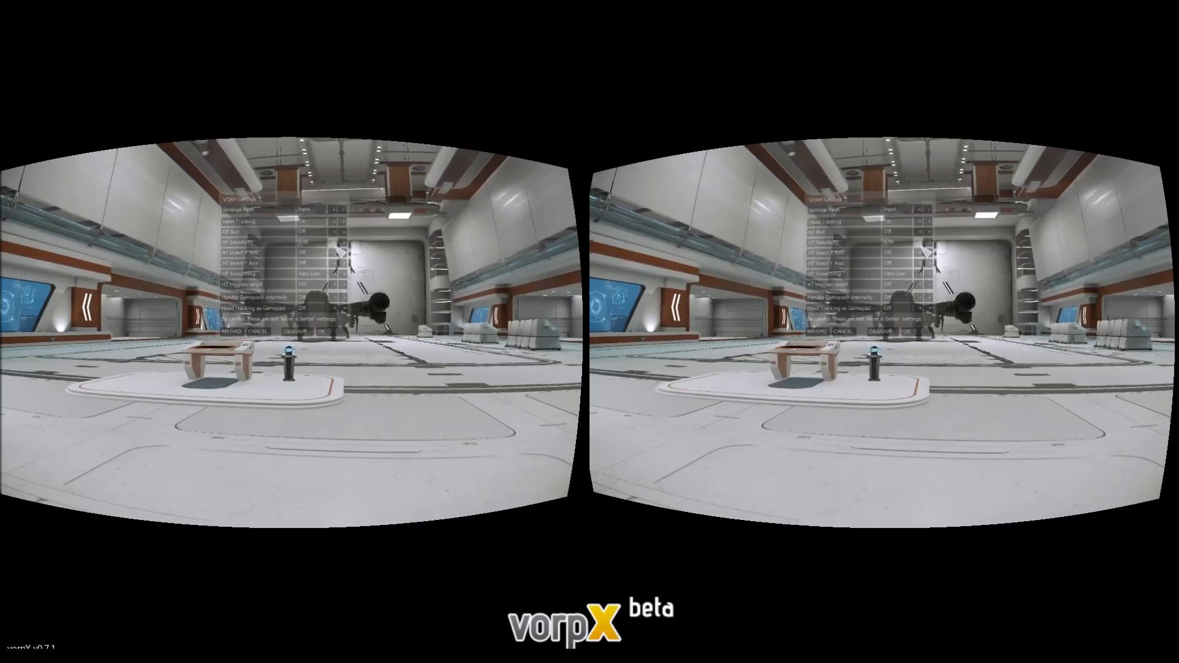
{"action": "left_click", "coordinate": [336, 243]}
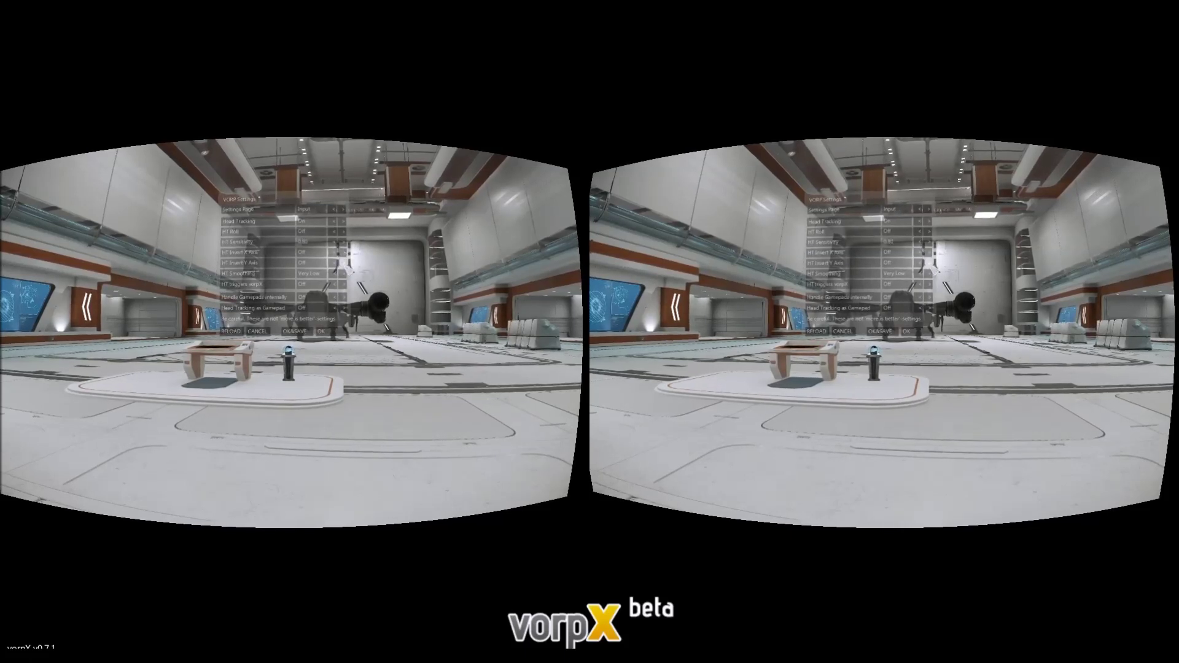
{"action": "left_click", "coordinate": [343, 243]}
{"action": "left_click", "coordinate": [335, 273]}
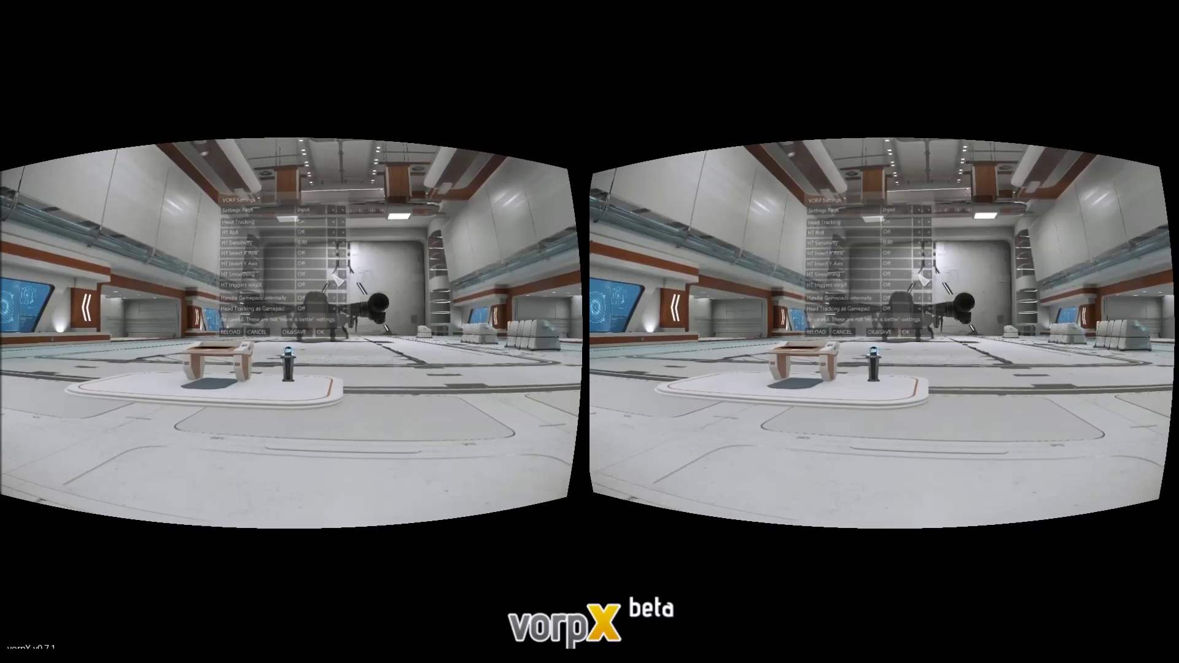
{"action": "left_click", "coordinate": [303, 335]}
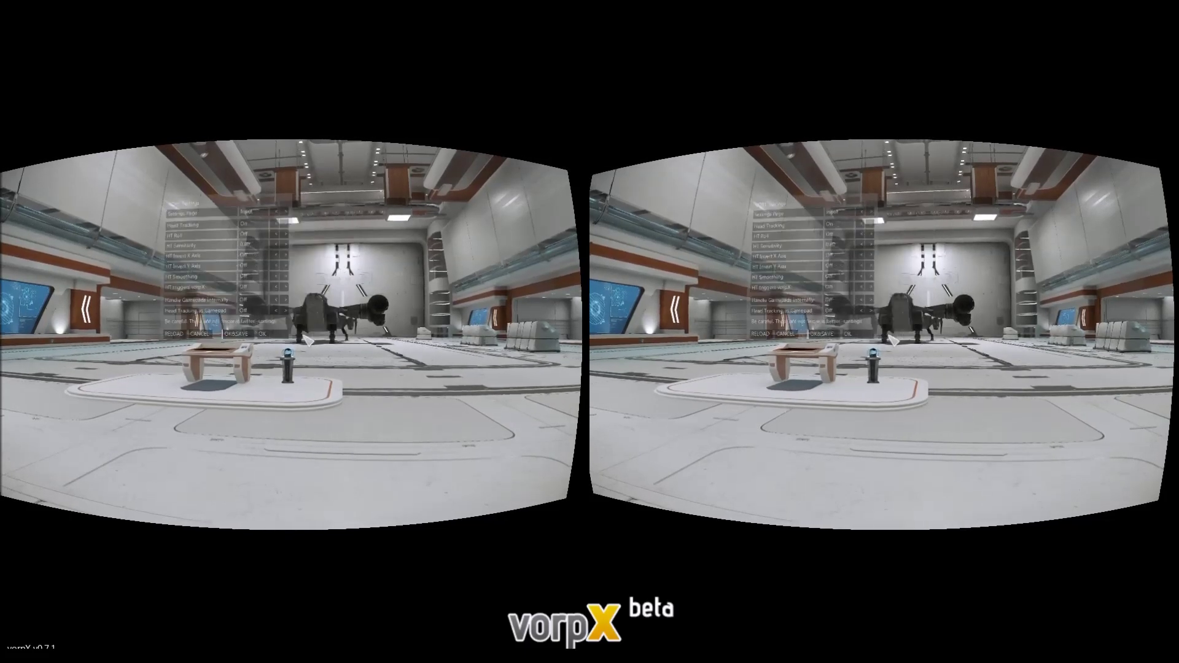
{"action": "left_click", "coordinate": [264, 334]}
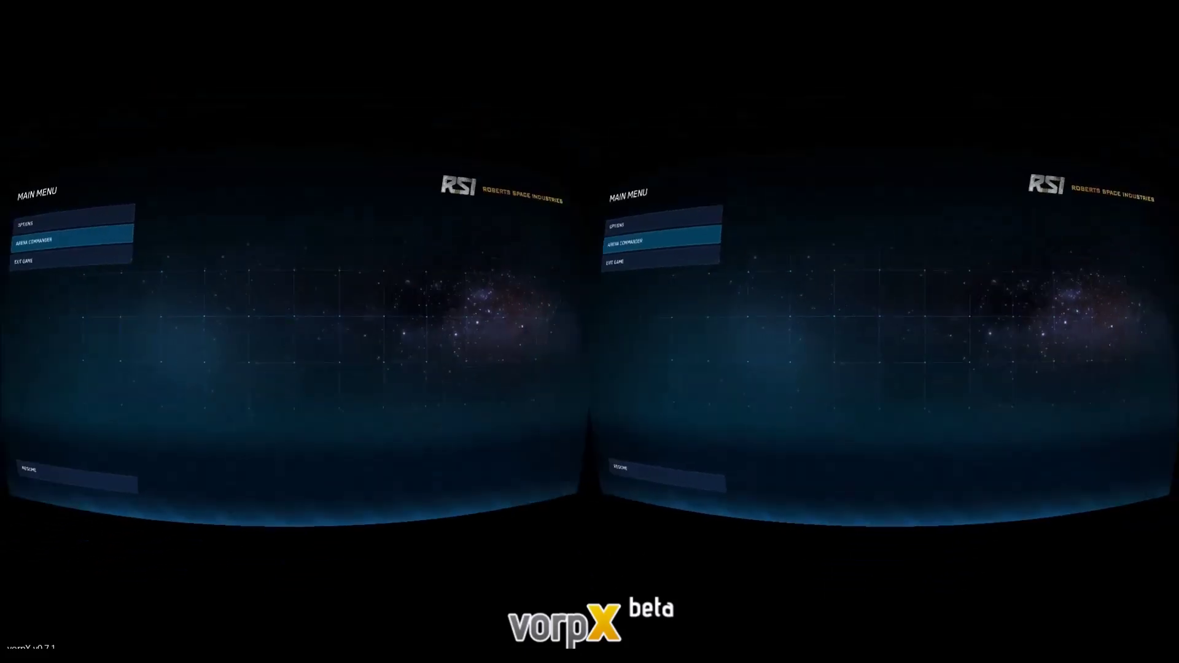
Step: Open the Graphics page of the Star Citizen options menu
{"action": "key", "text": "Return"}
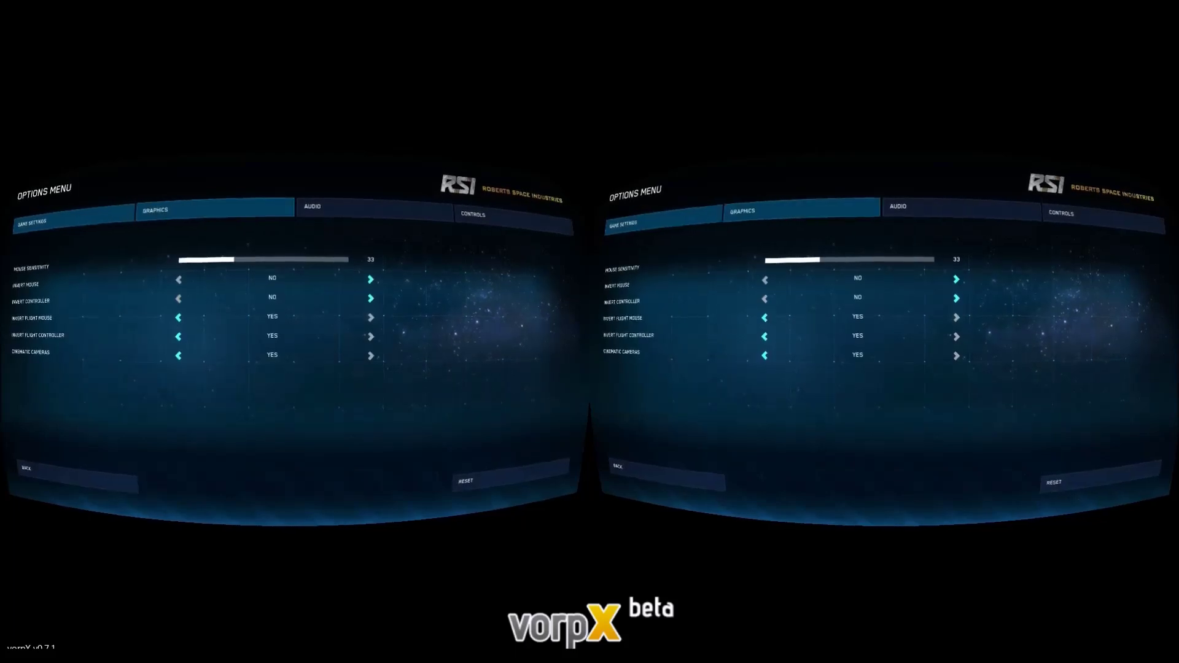
{"action": "key", "text": "Return"}
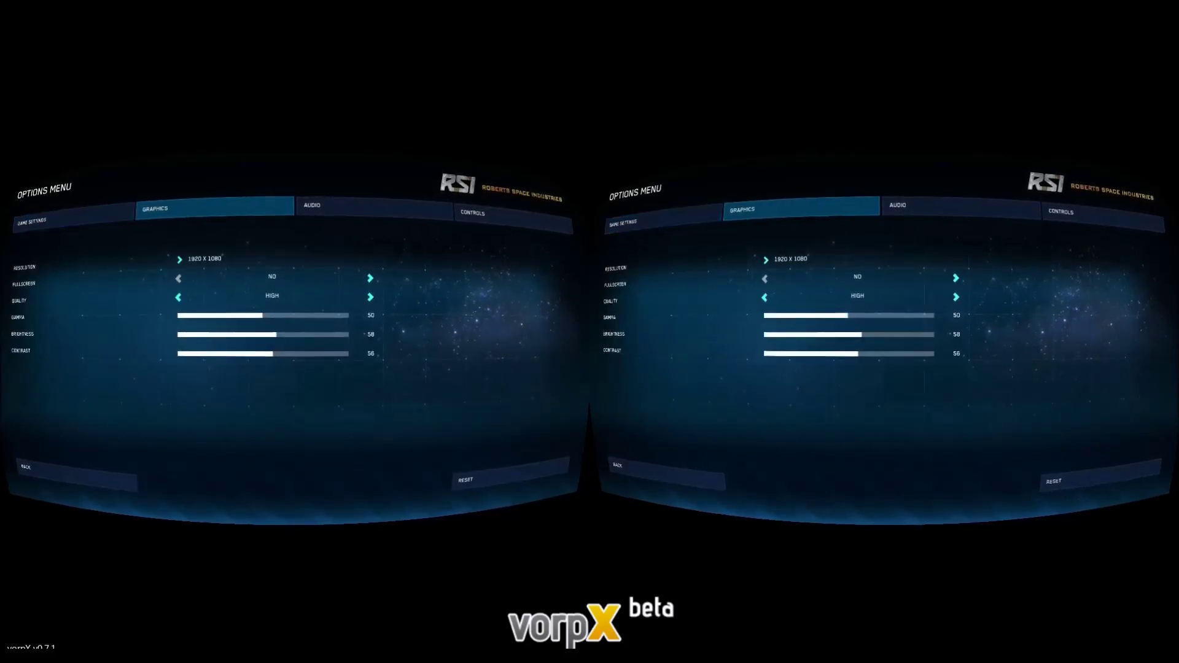